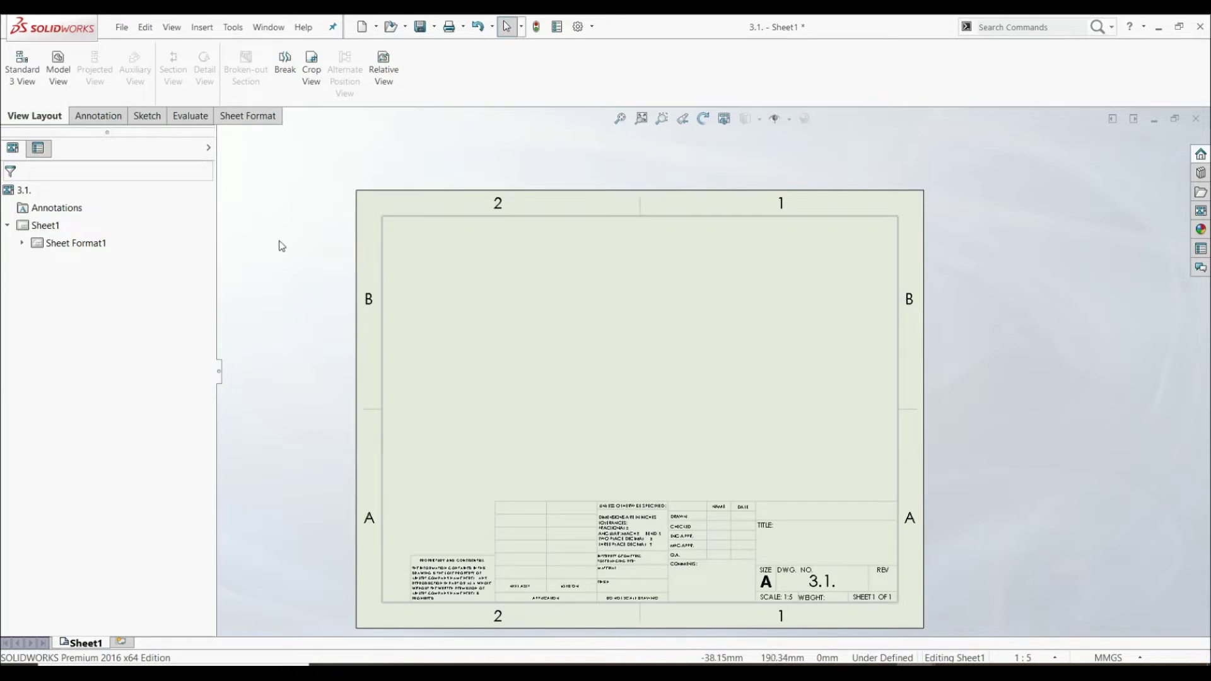
Place a Front model view of part 3.1. on the sheet, left of the centre.
{"action": "left_click", "coordinate": [55, 75]}
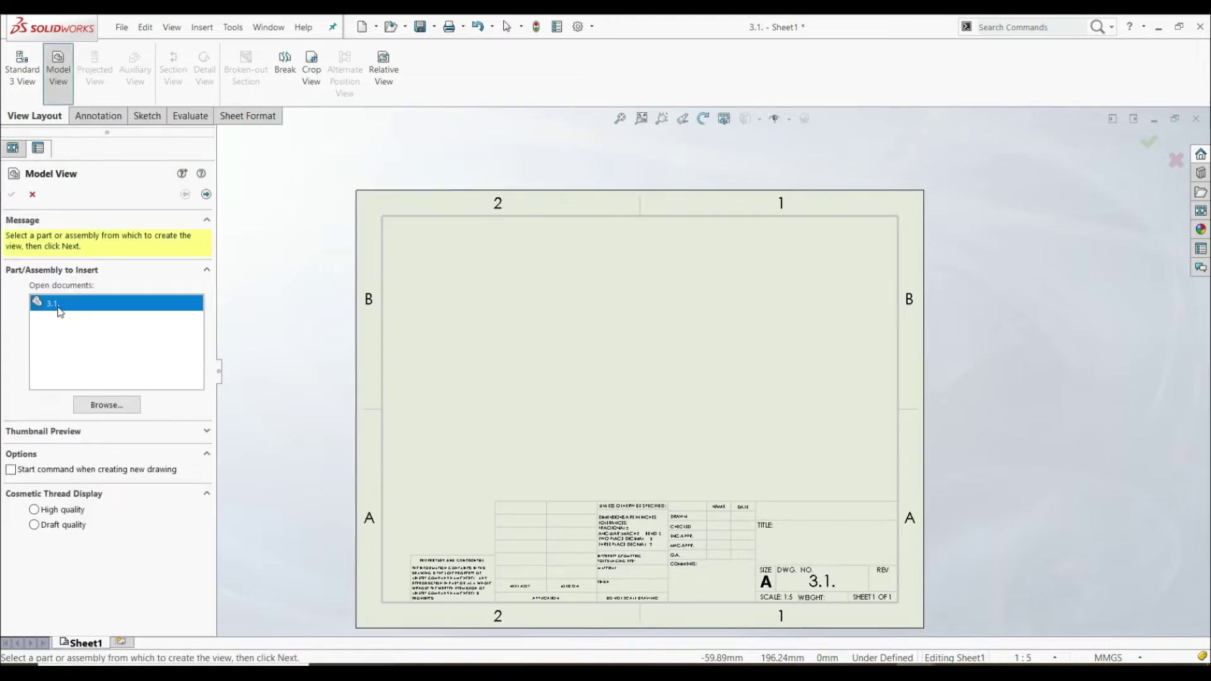
{"action": "double_click", "coordinate": [57, 304]}
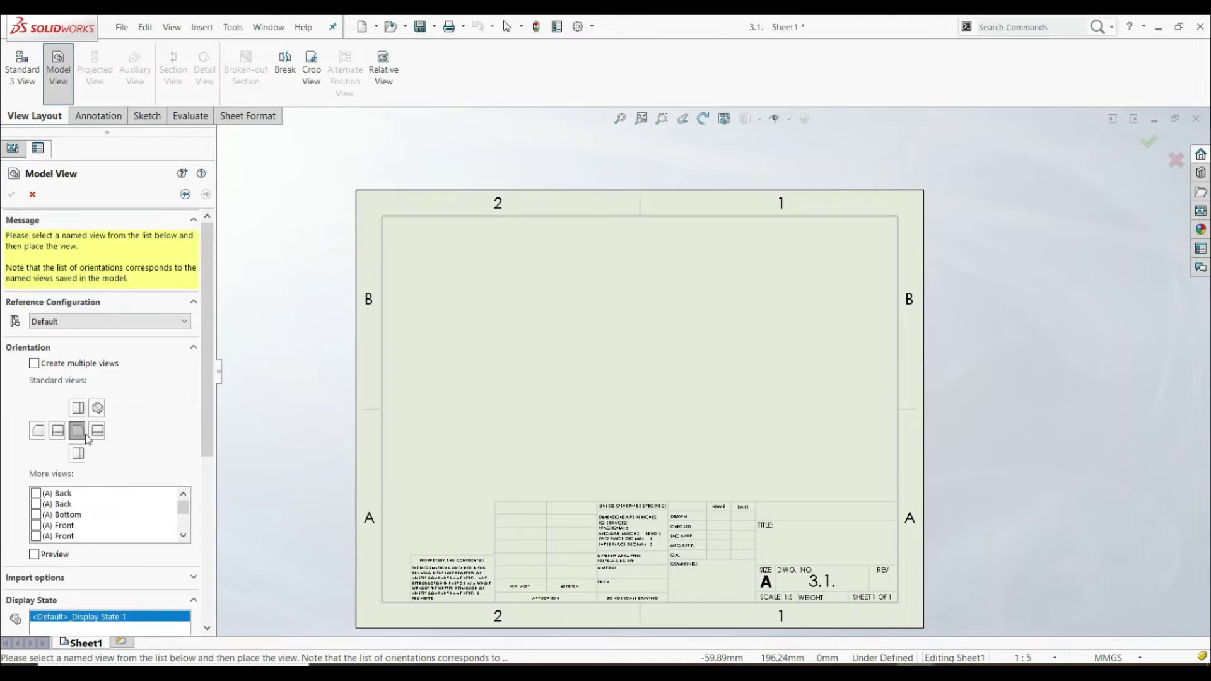
{"action": "left_click", "coordinate": [77, 432]}
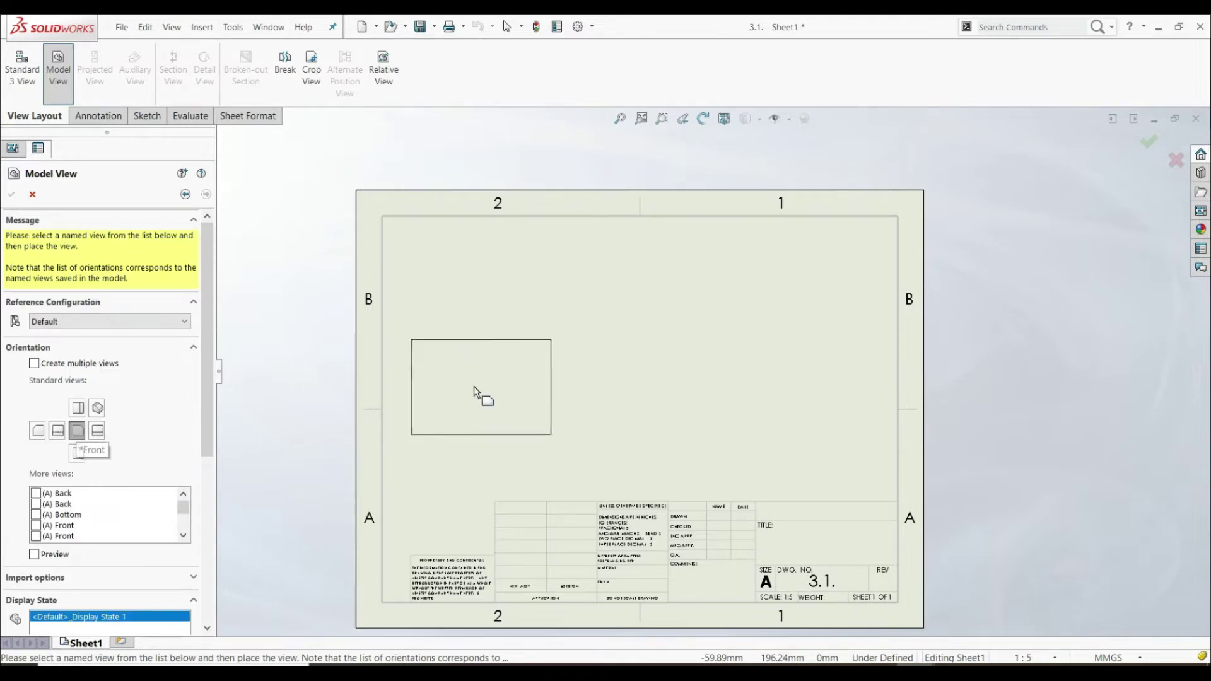
{"action": "left_click", "coordinate": [540, 386]}
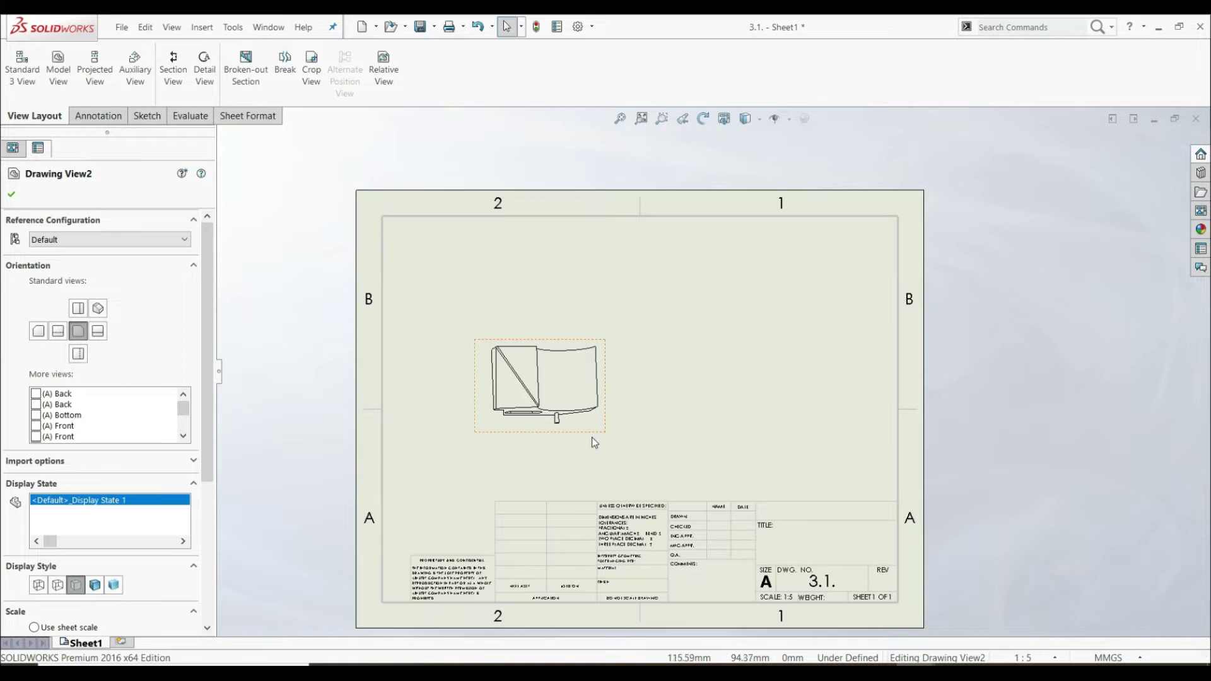
{"action": "left_click", "coordinate": [12, 194]}
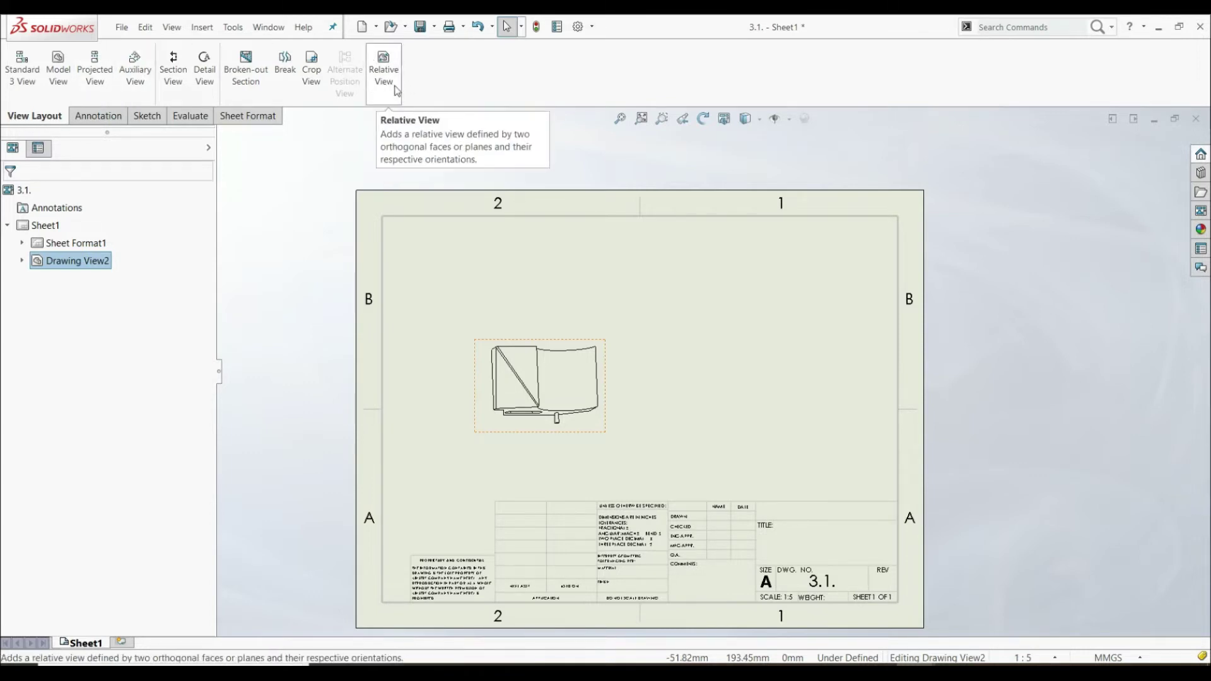
{"action": "left_click", "coordinate": [1041, 27]}
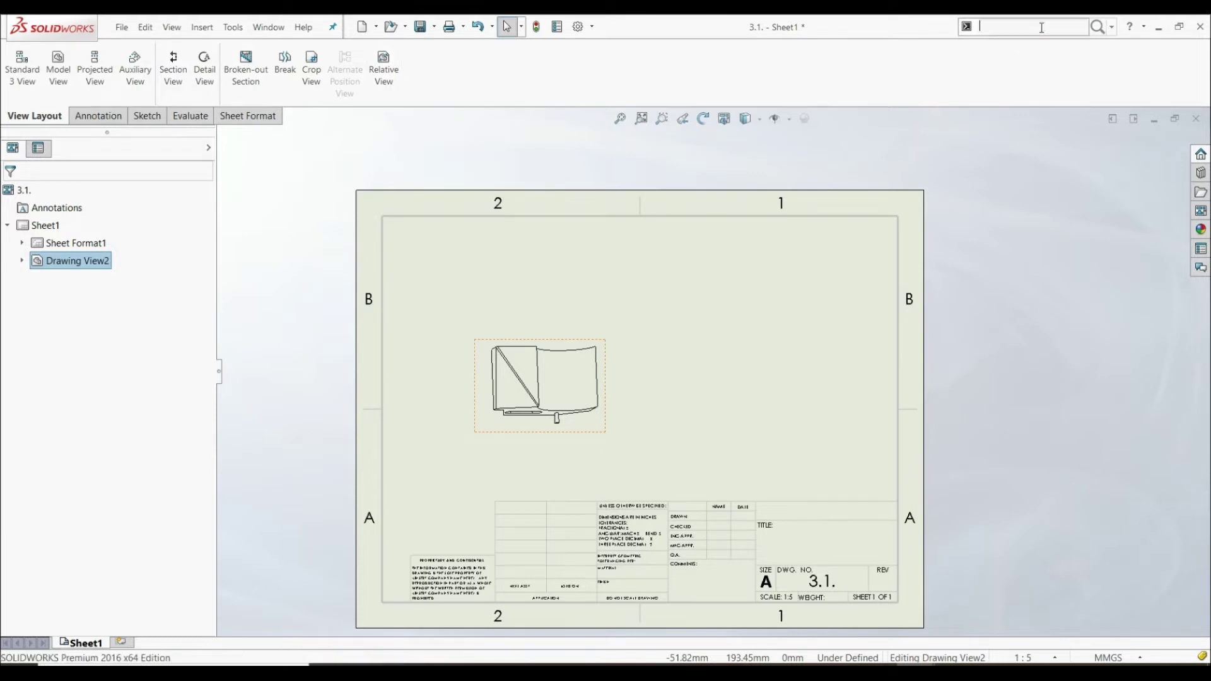
{"action": "type", "text": "relative"}
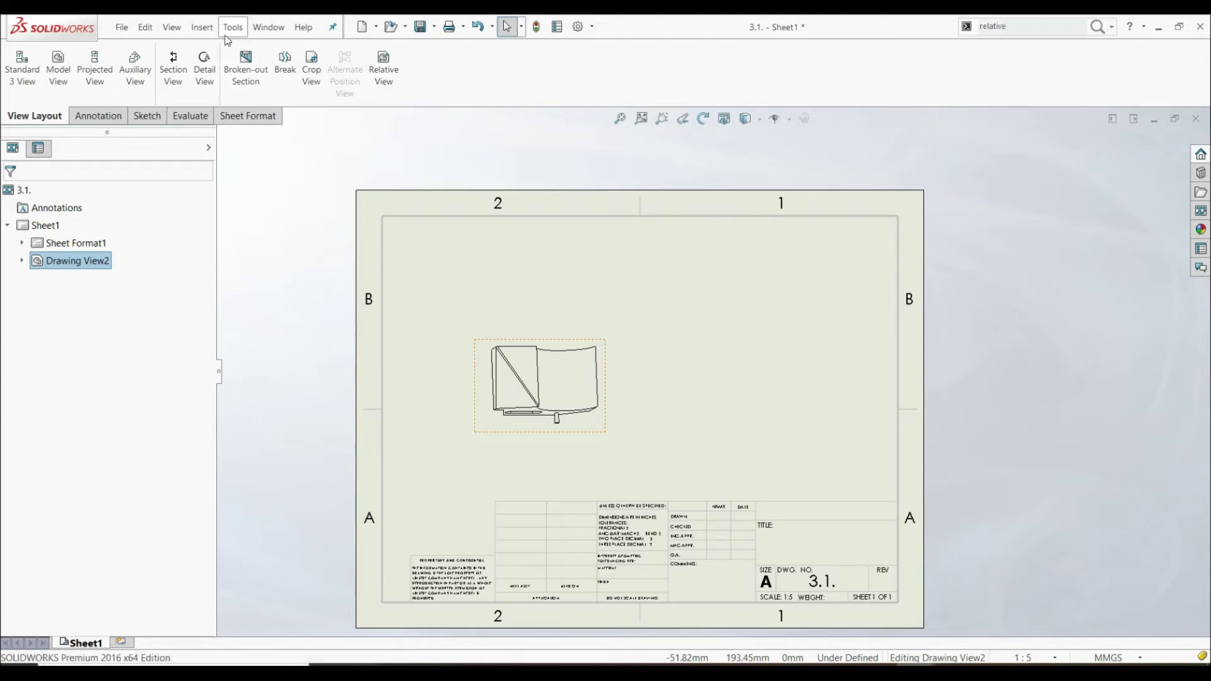
{"action": "left_click", "coordinate": [203, 27]}
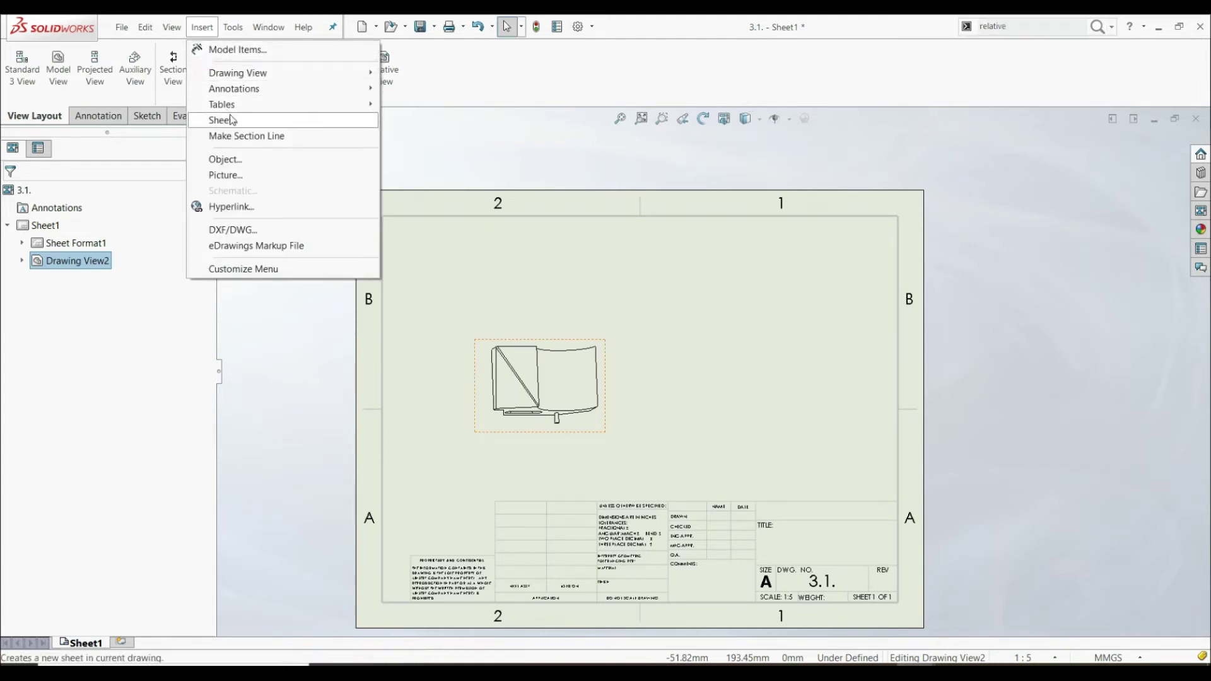
{"action": "mouse_move", "coordinate": [251, 75]}
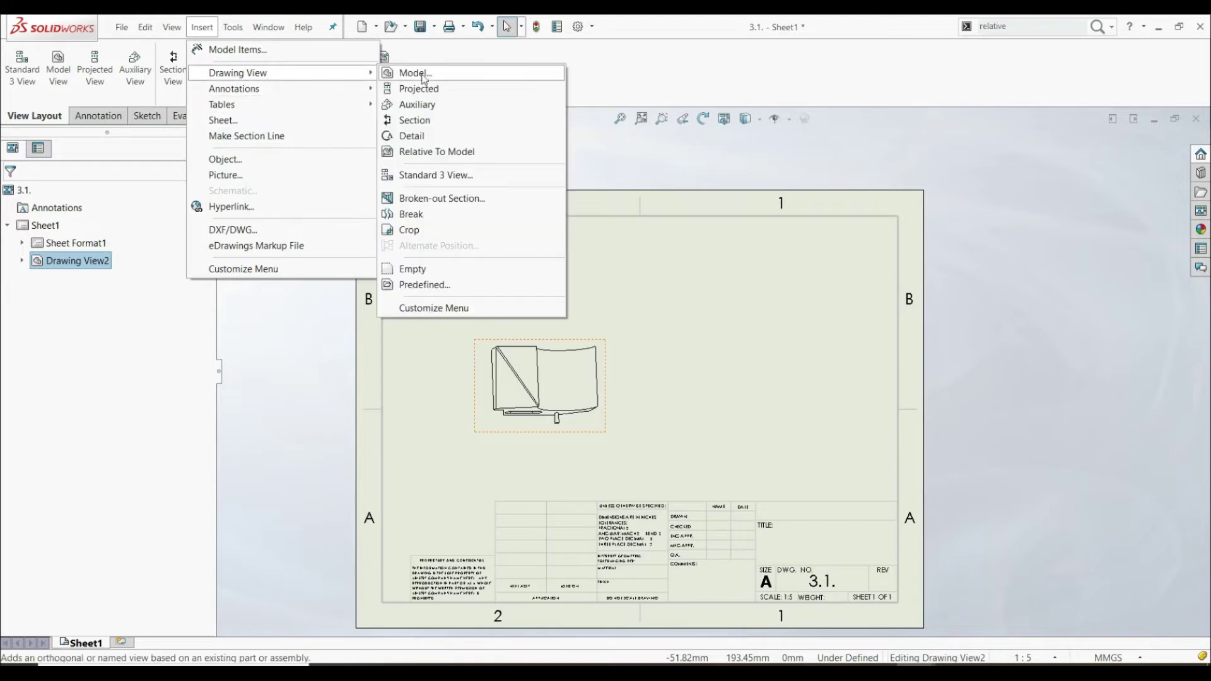
{"action": "left_click", "coordinate": [458, 153]}
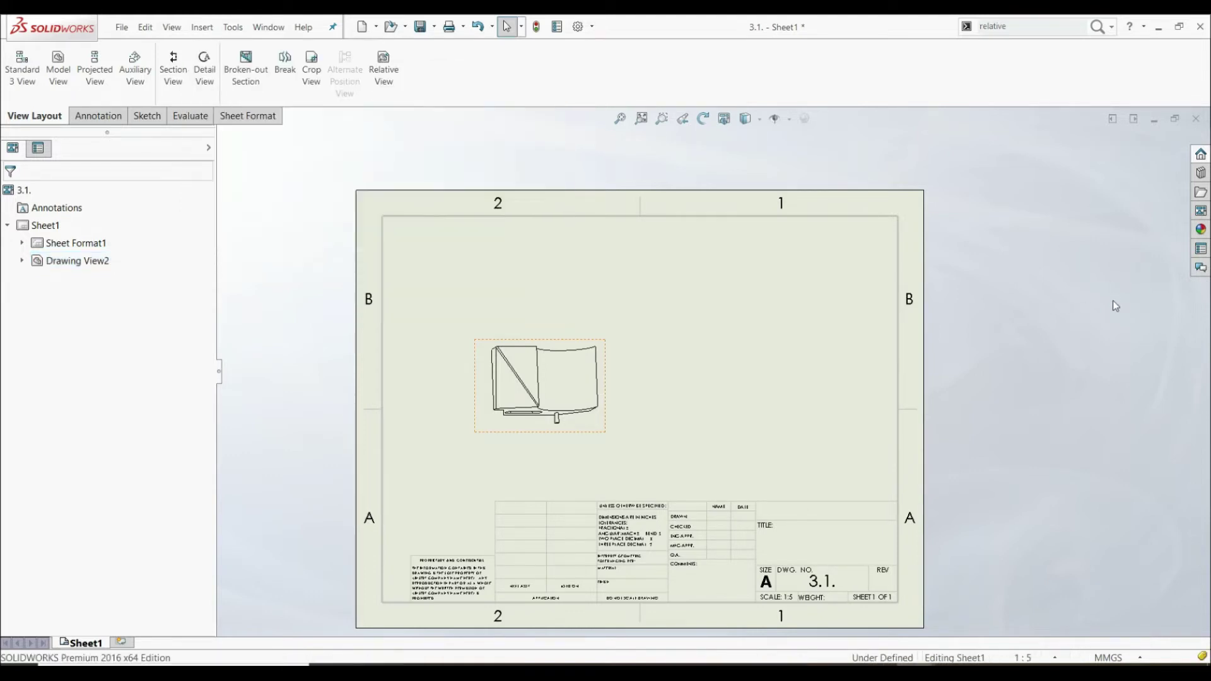
Start a Relative View from the existing drawing view, opening part 3.1. in its own window.
{"action": "left_click", "coordinate": [387, 66]}
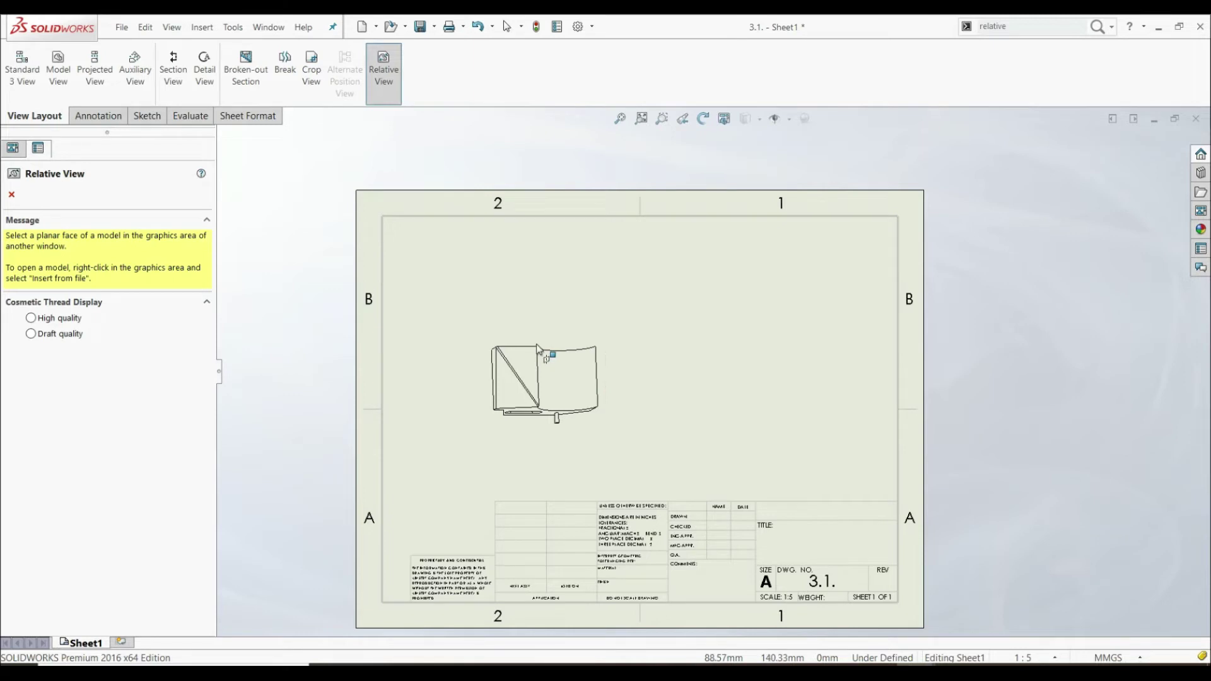
{"action": "left_click", "coordinate": [560, 374]}
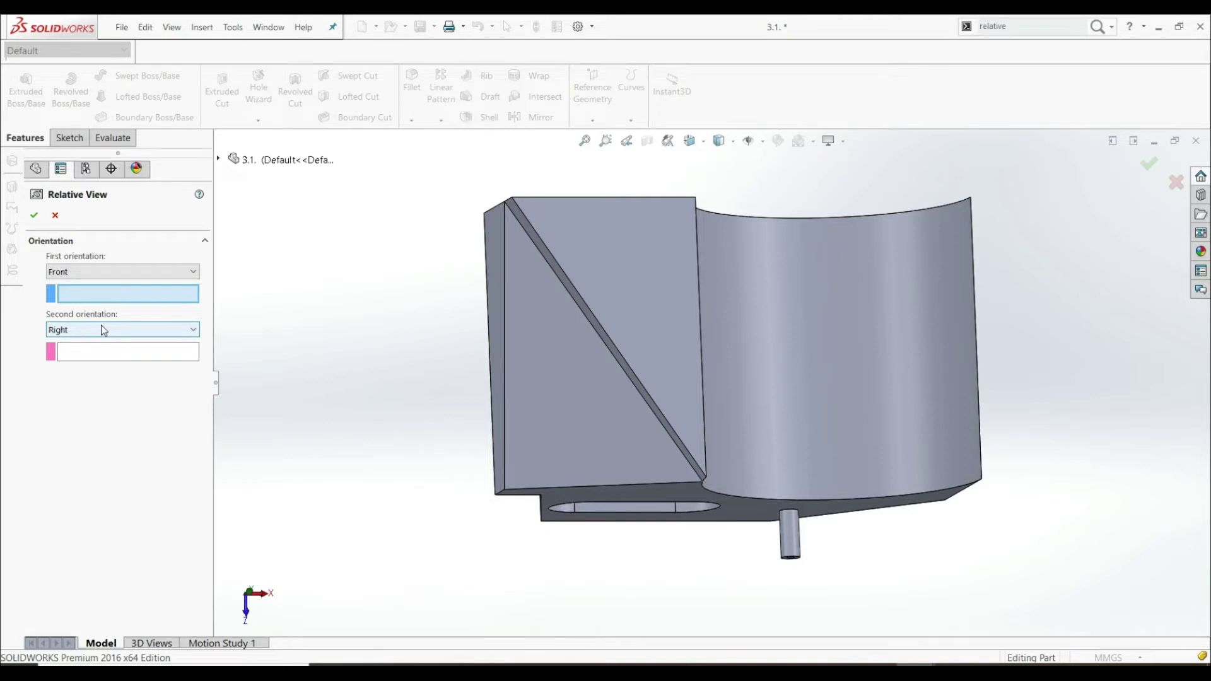
{"action": "left_click", "coordinate": [95, 270]}
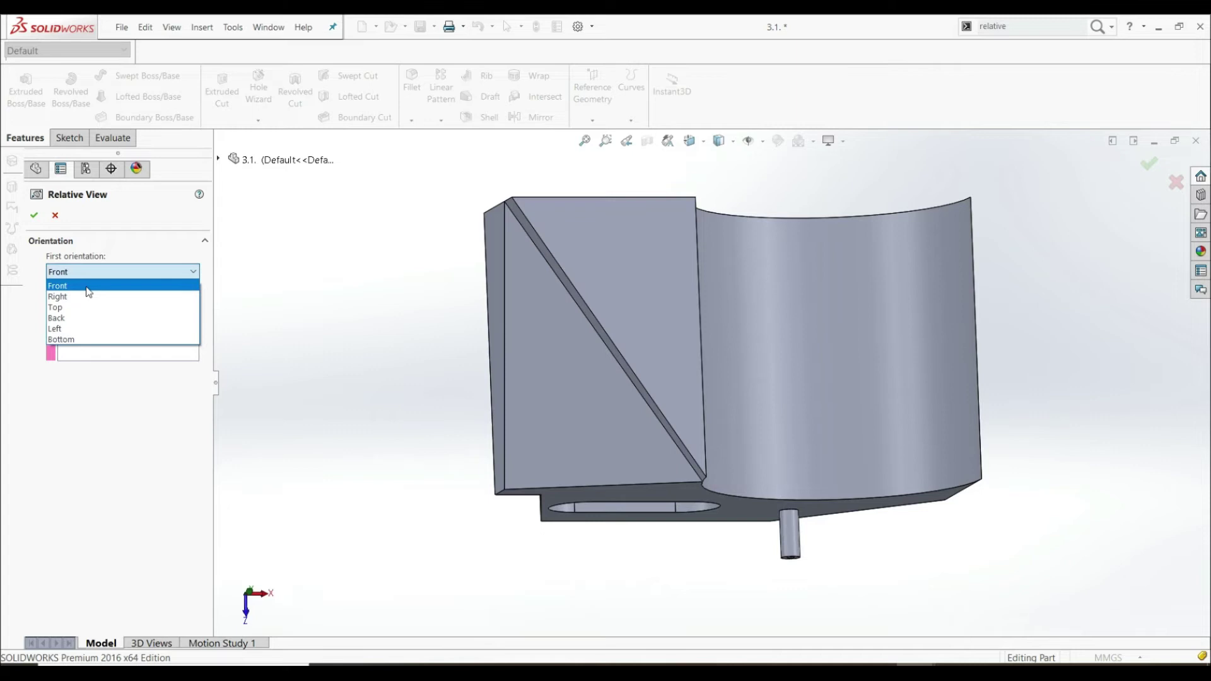
Set the relative view's Front to the large blue face and its Bottom to the lower face.
{"action": "left_click", "coordinate": [86, 287]}
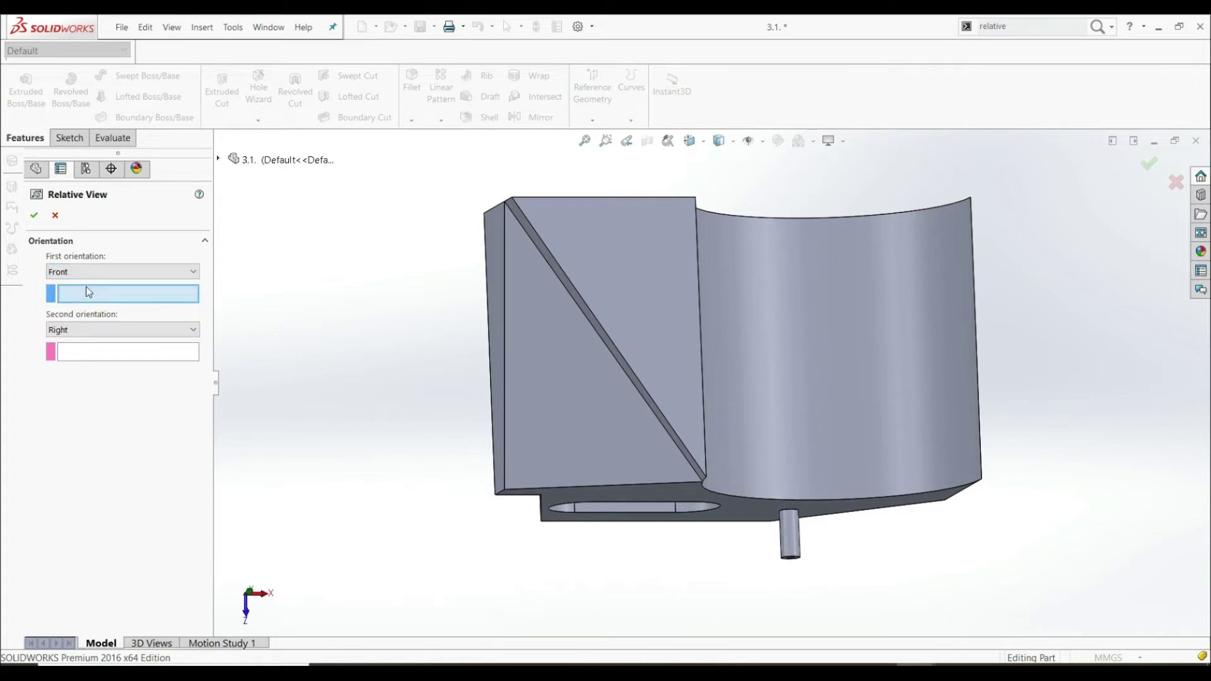
{"action": "left_click", "coordinate": [97, 329]}
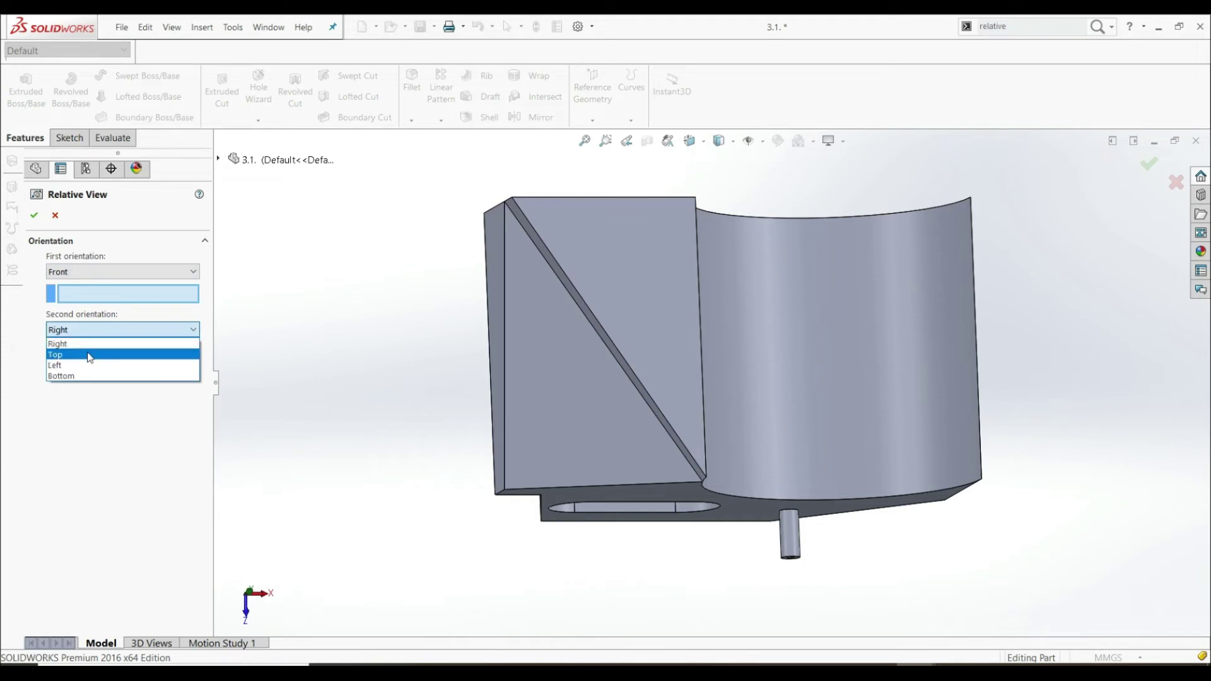
{"action": "left_click", "coordinate": [86, 376]}
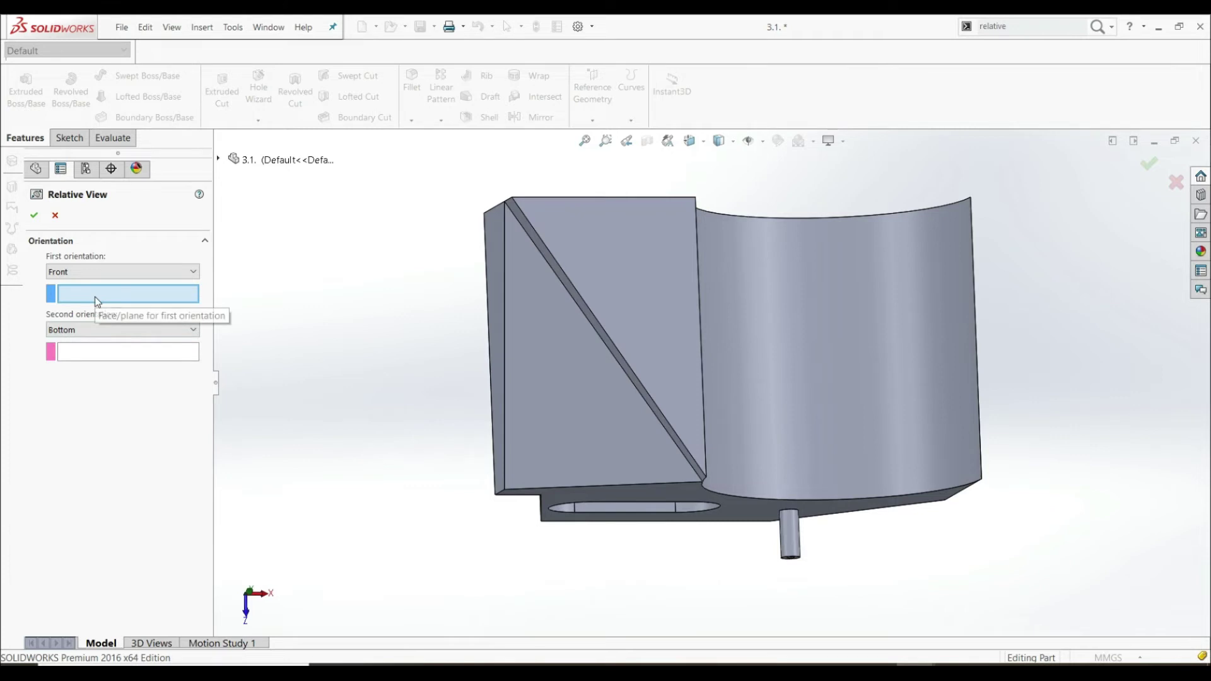
{"action": "middle_click_drag", "start_coordinate": [532, 392], "coordinate": [543, 232]}
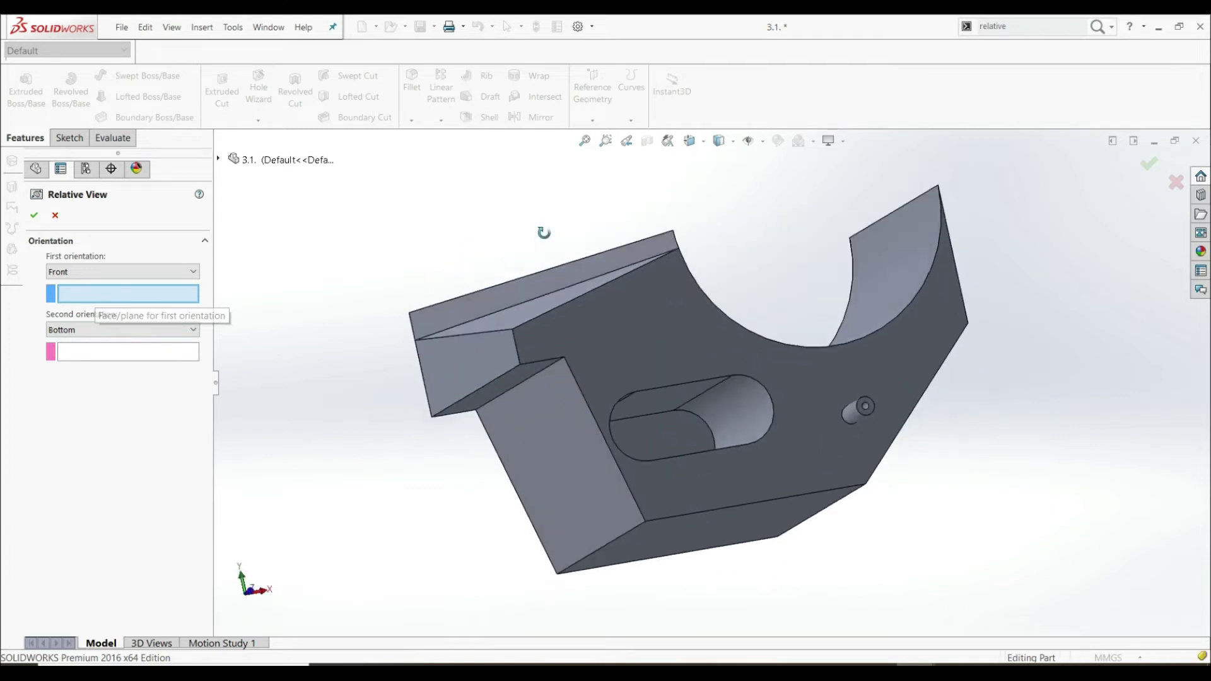
{"action": "left_click", "coordinate": [658, 336]}
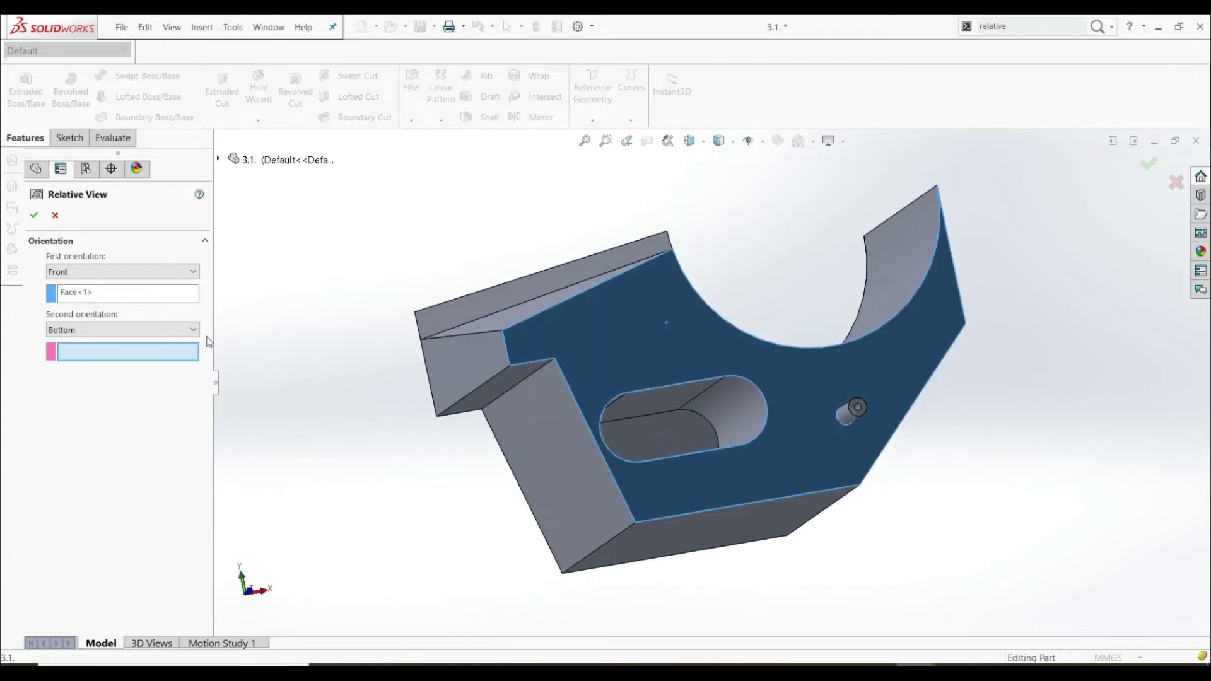
{"action": "left_click", "coordinate": [666, 550]}
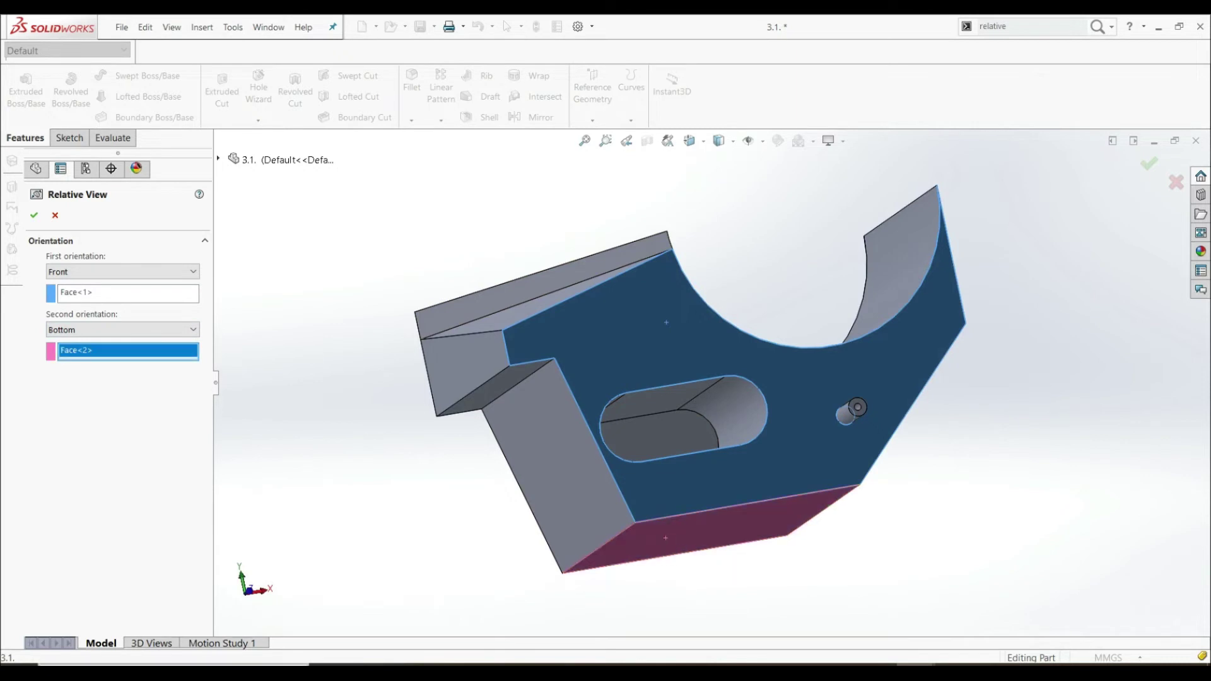
{"action": "left_click", "coordinate": [34, 217]}
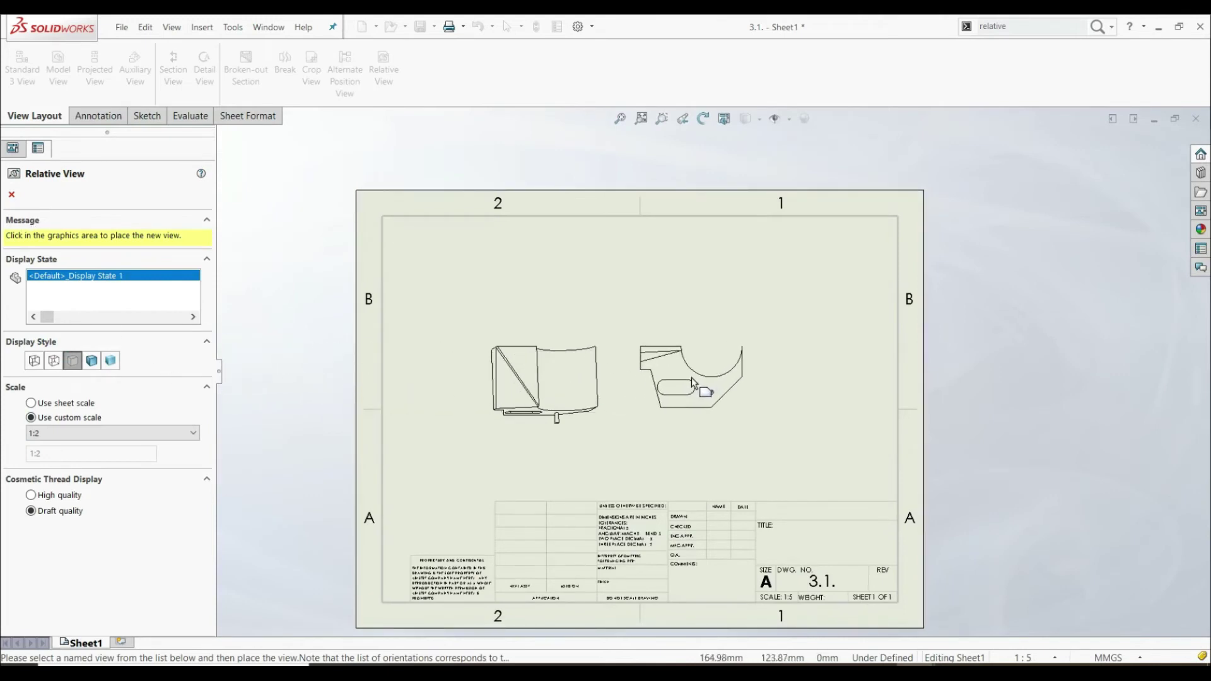
Place the relative view as Drawing View3 to the right of Drawing View2.
{"action": "left_click", "coordinate": [691, 376]}
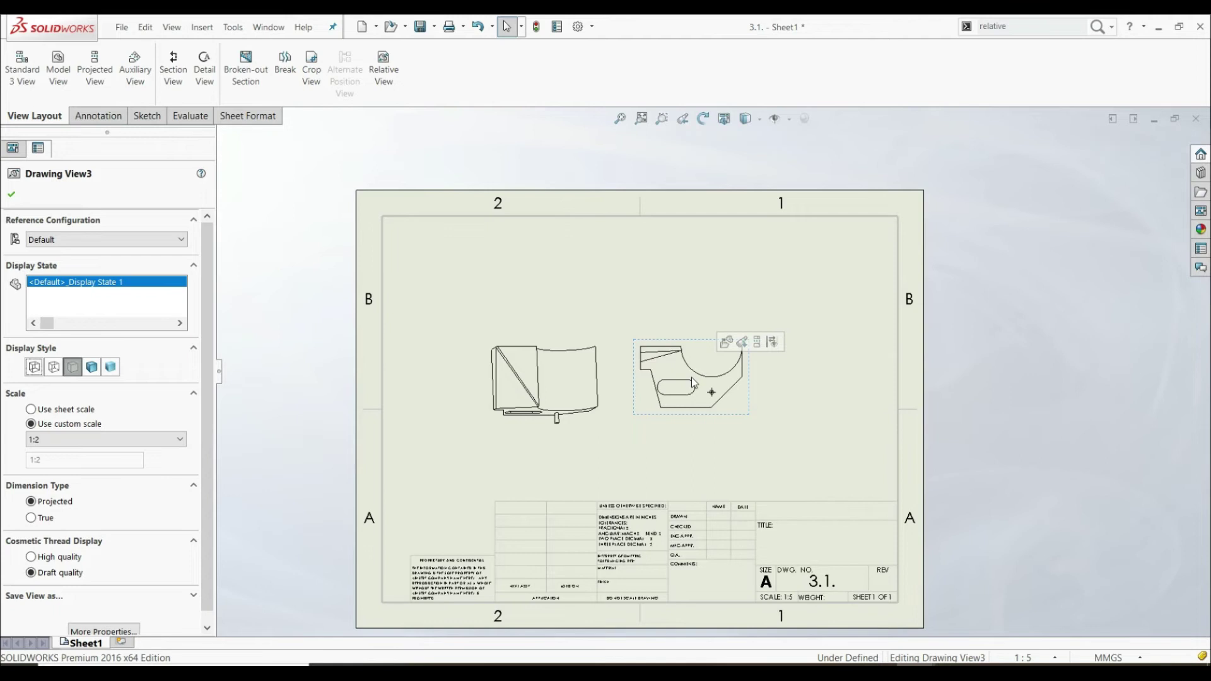
{"action": "left_click", "coordinate": [718, 460]}
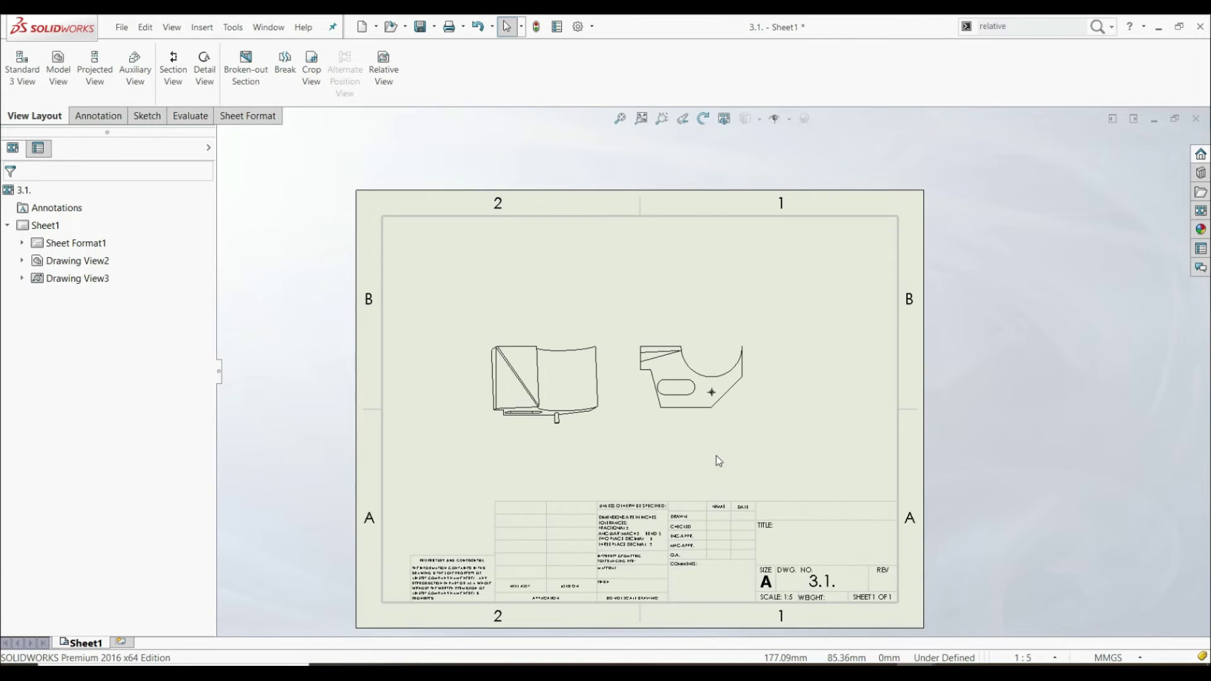
{"action": "left_click", "coordinate": [561, 343]}
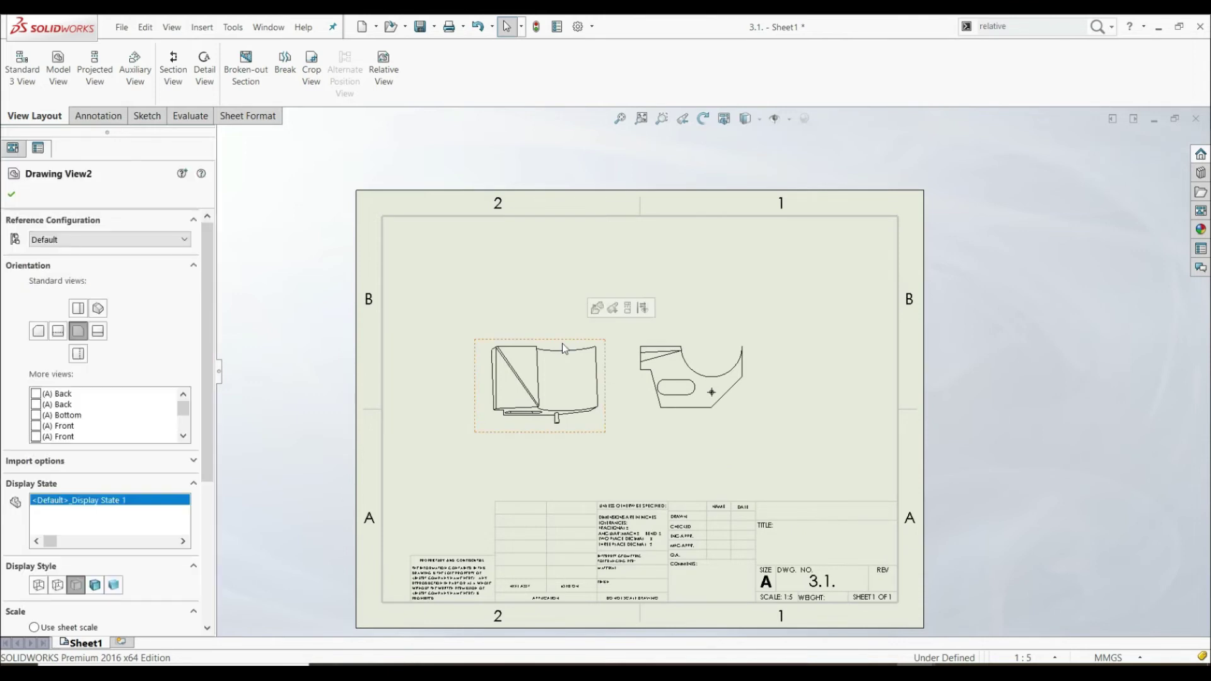
Open part 3.1. from Drawing View2 and view its large rectangular face Normal To.
{"action": "left_click", "coordinate": [596, 308]}
{"action": "middle_click_drag", "start_coordinate": [632, 390], "coordinate": [764, 132]}
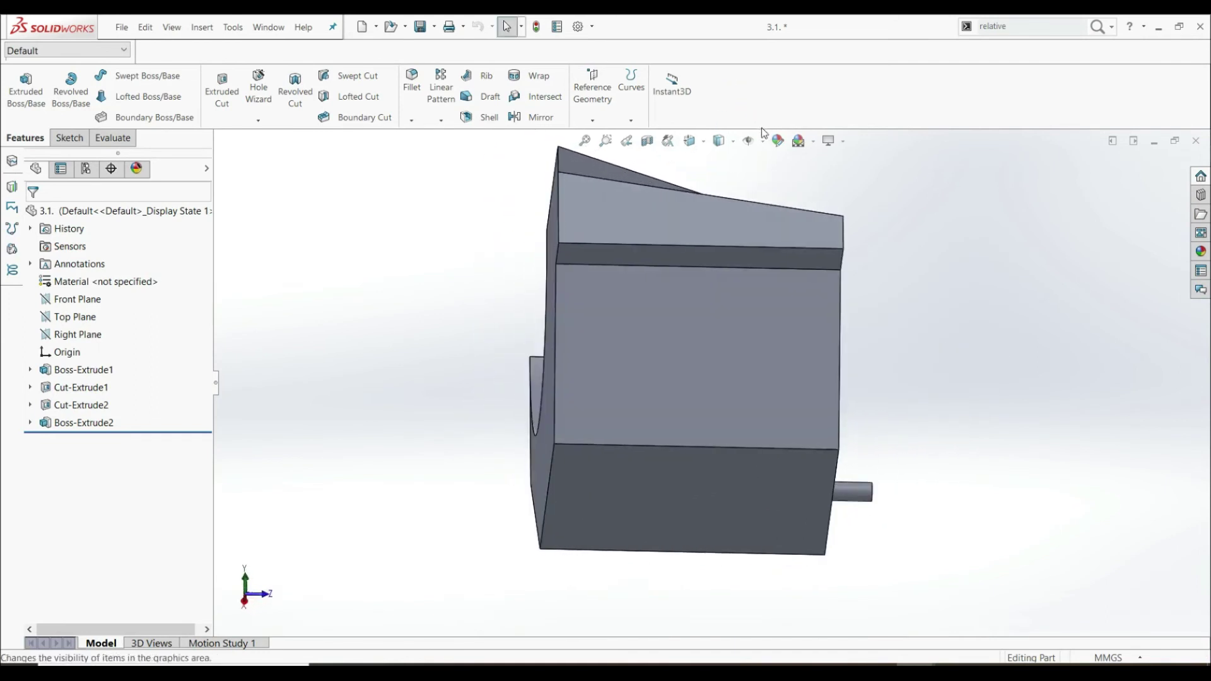
{"action": "left_click", "coordinate": [681, 357]}
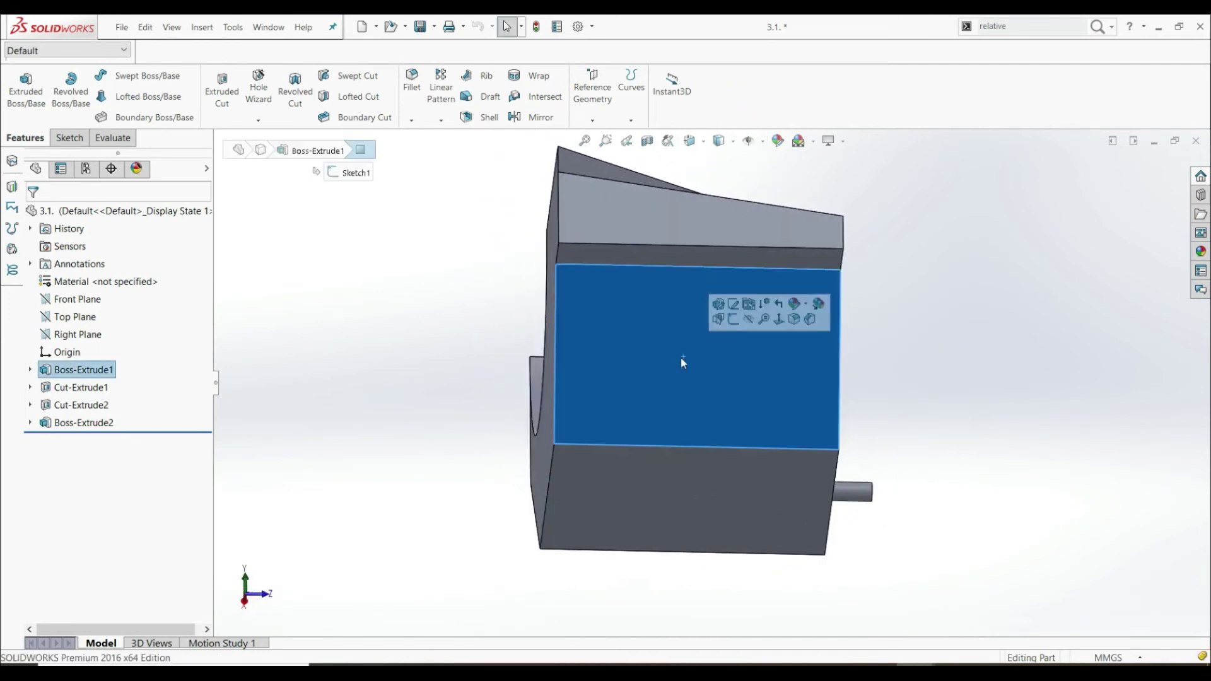
{"action": "left_click", "coordinate": [702, 143]}
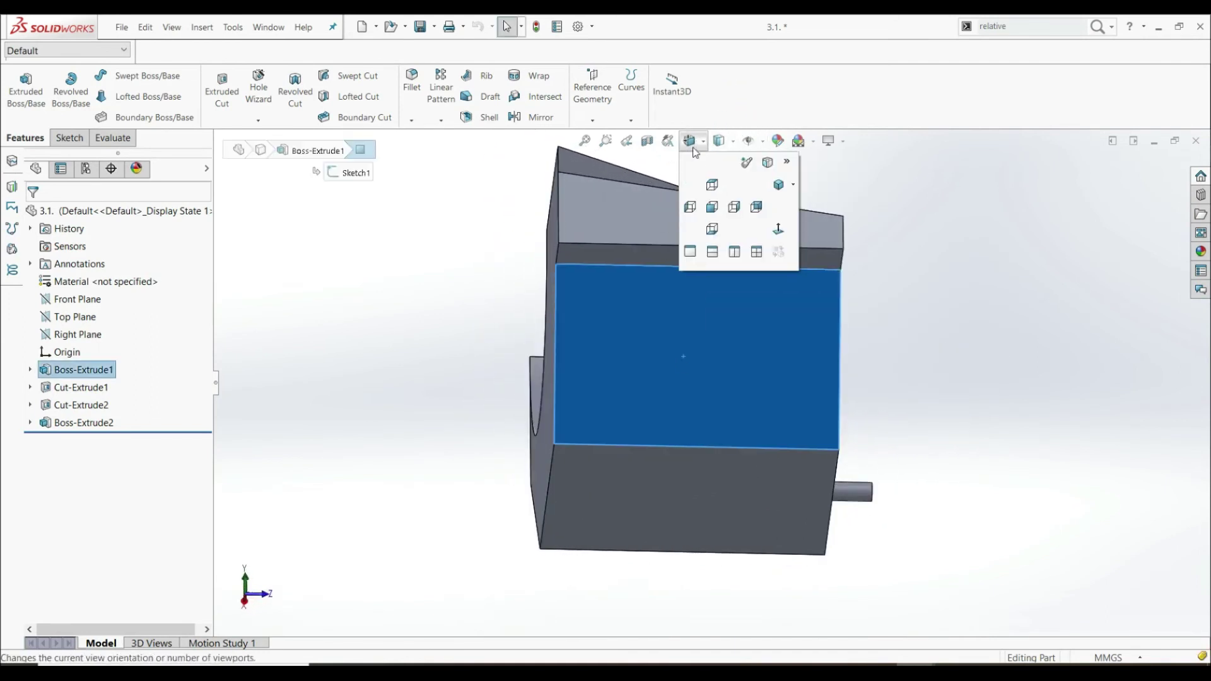
{"action": "left_click", "coordinate": [779, 229]}
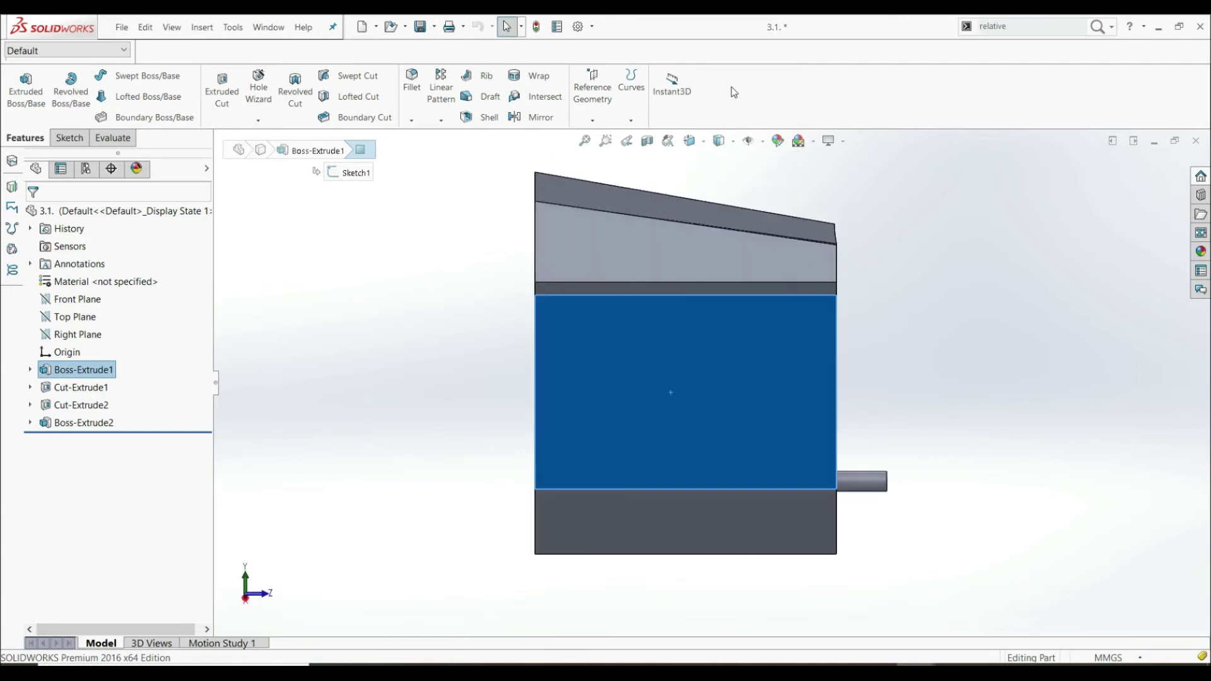
{"action": "left_click", "coordinate": [701, 143]}
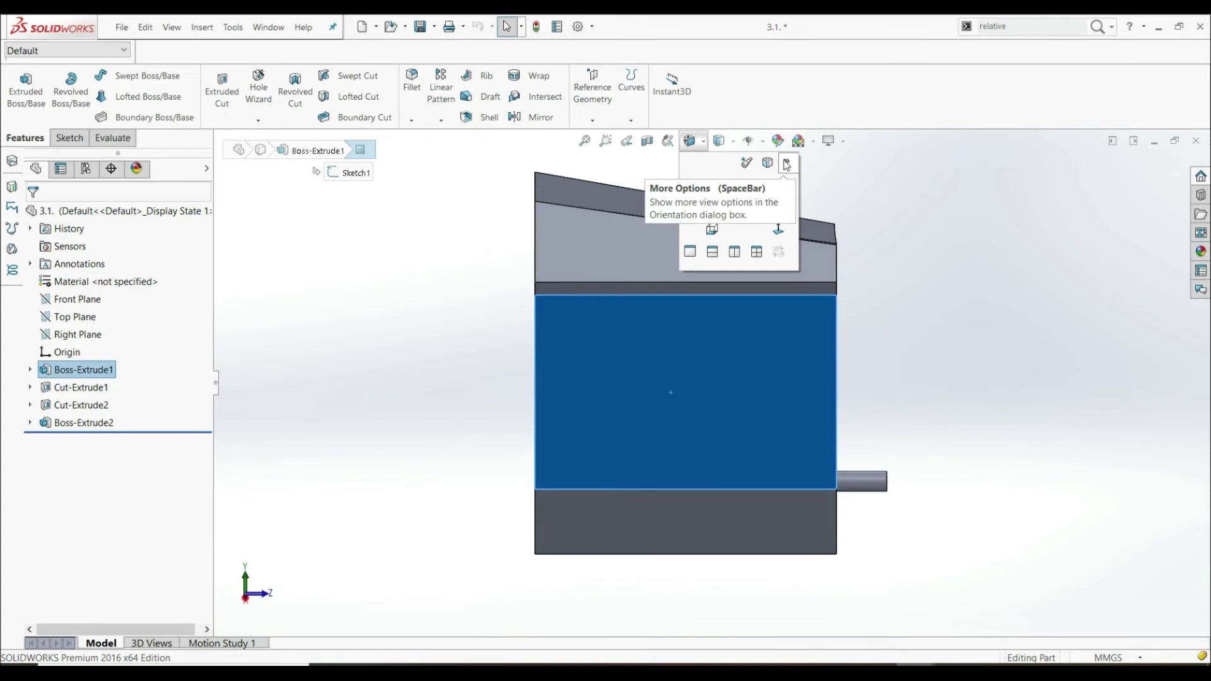
Reassign part 3.1.'s standard Front view to the current straight-on orientation, confirming with Da.
{"action": "left_click", "coordinate": [786, 165]}
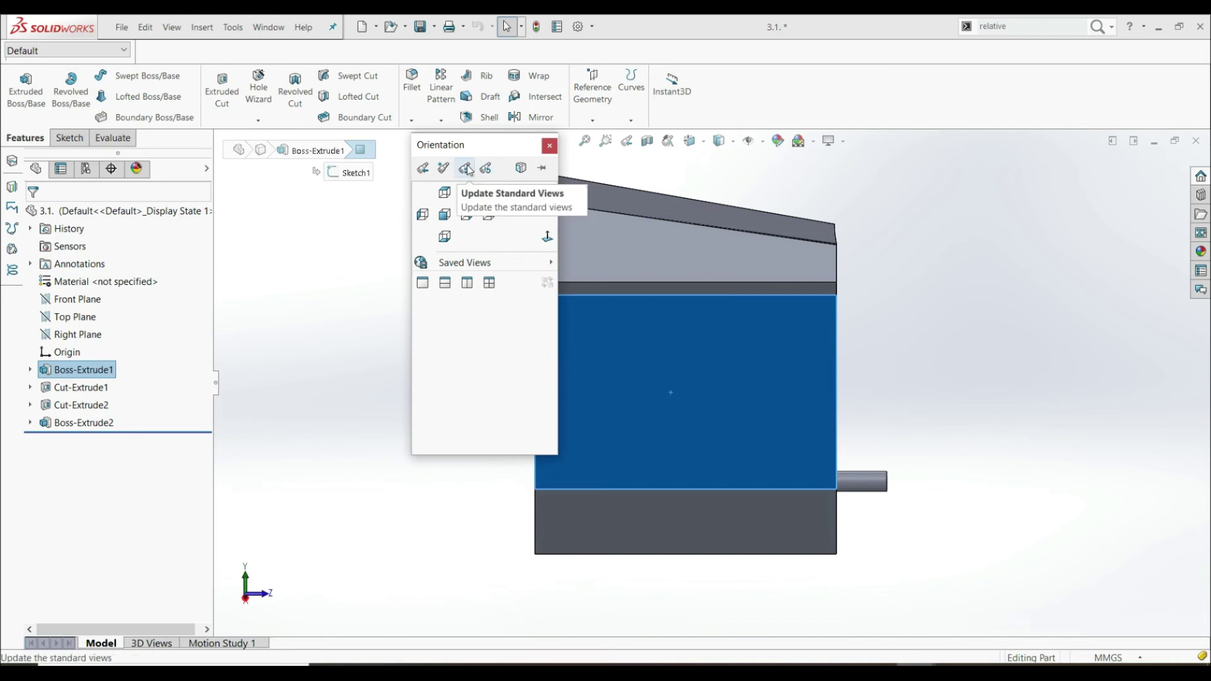
{"action": "left_click", "coordinate": [469, 169]}
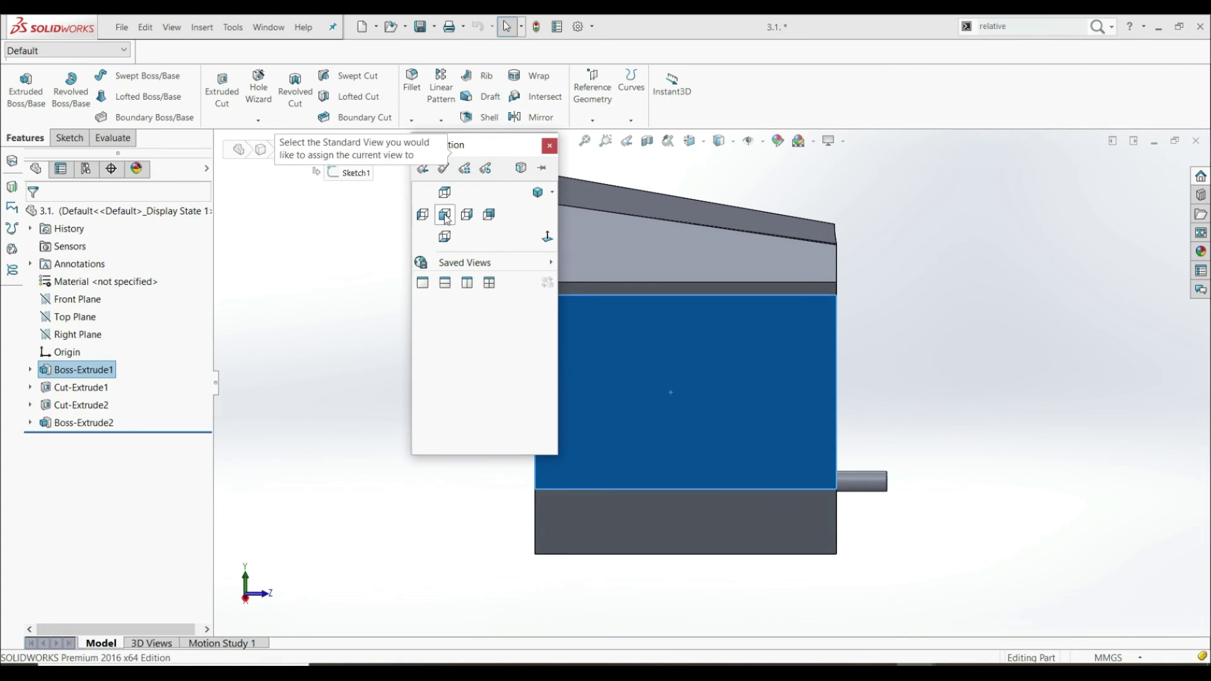
{"action": "left_click", "coordinate": [445, 215]}
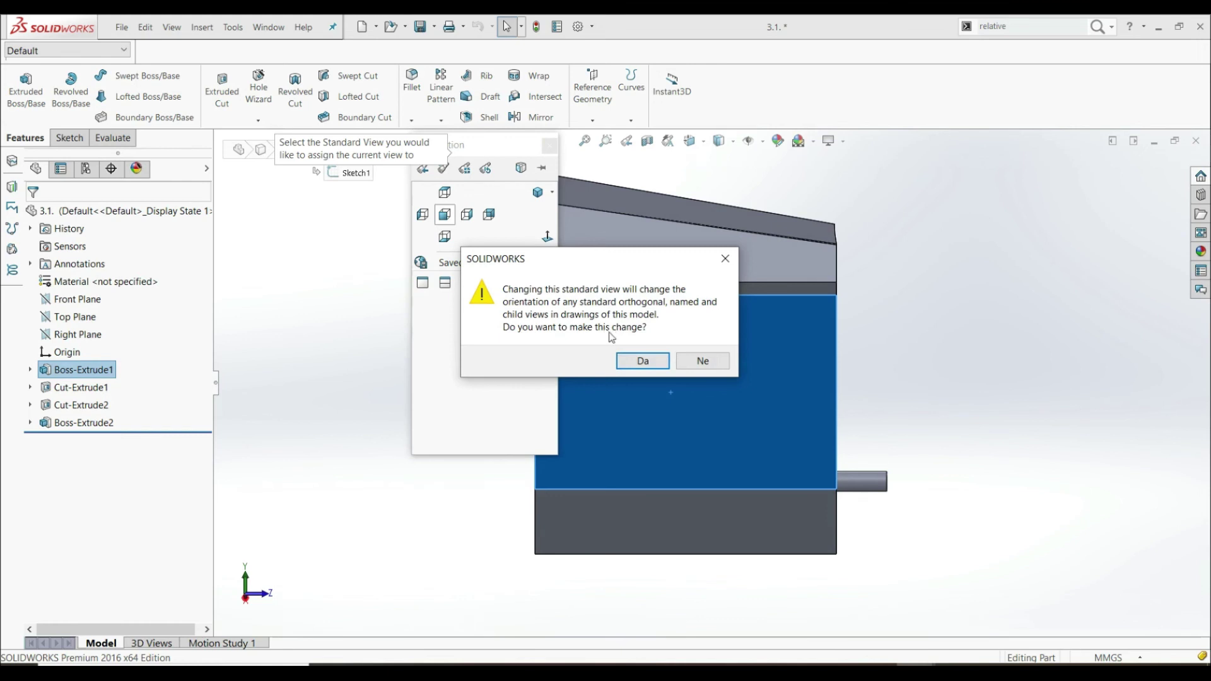
{"action": "left_click", "coordinate": [638, 359]}
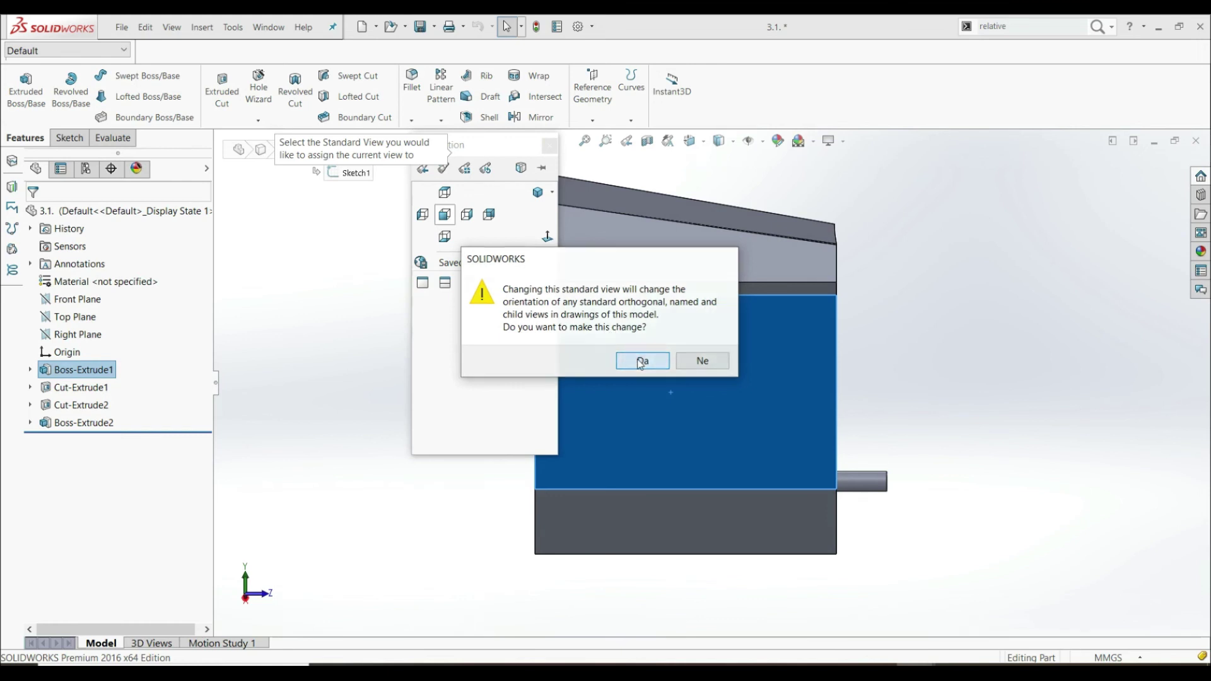
{"action": "left_click", "coordinate": [549, 147]}
{"action": "left_click", "coordinate": [455, 149]}
Switch back to the drawing window '3.1. - Sheet1'.
{"action": "left_click", "coordinate": [273, 32]}
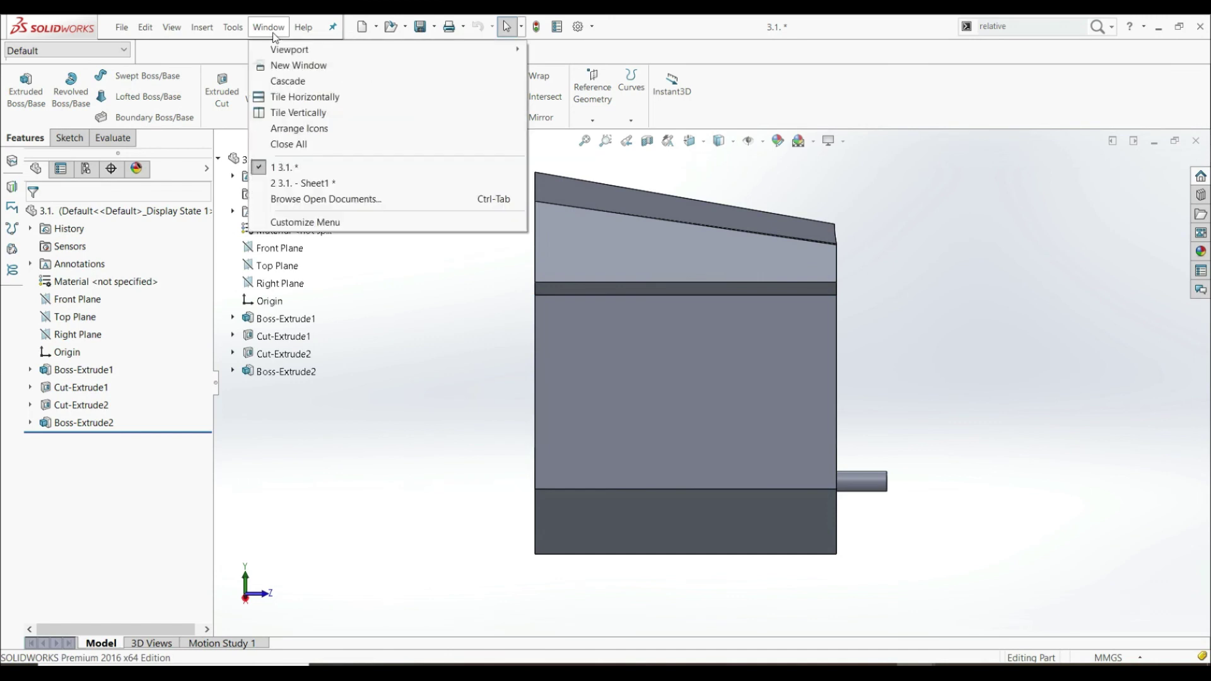
{"action": "left_click", "coordinate": [314, 184]}
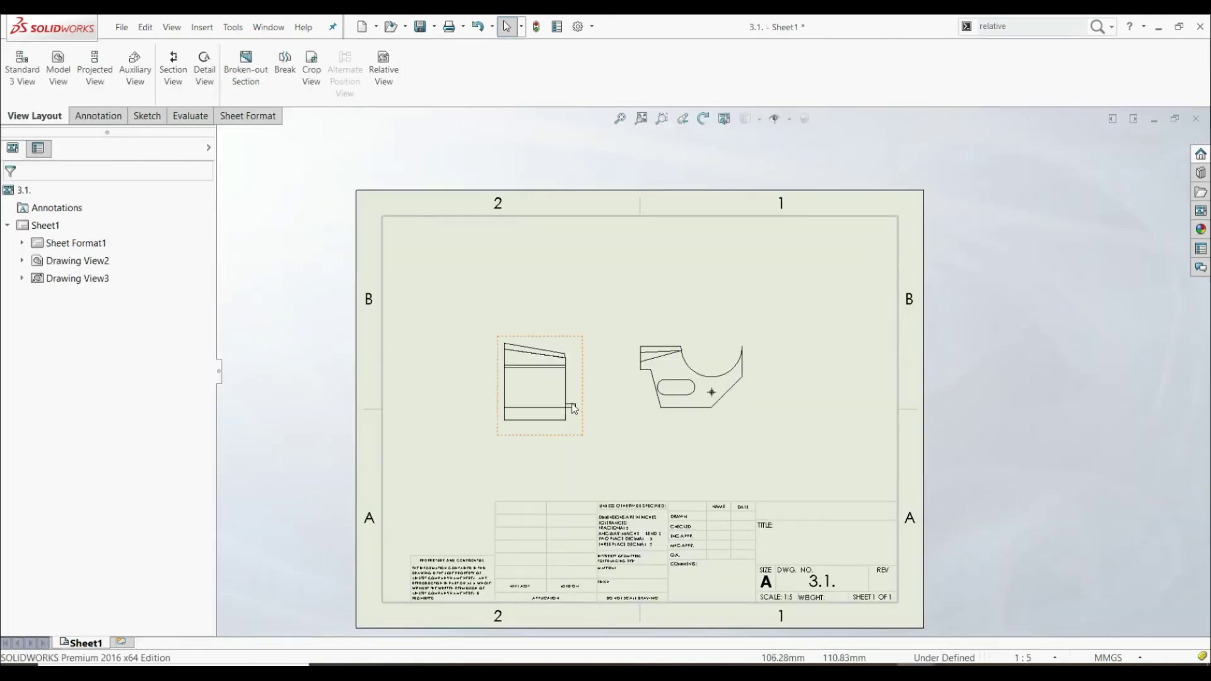